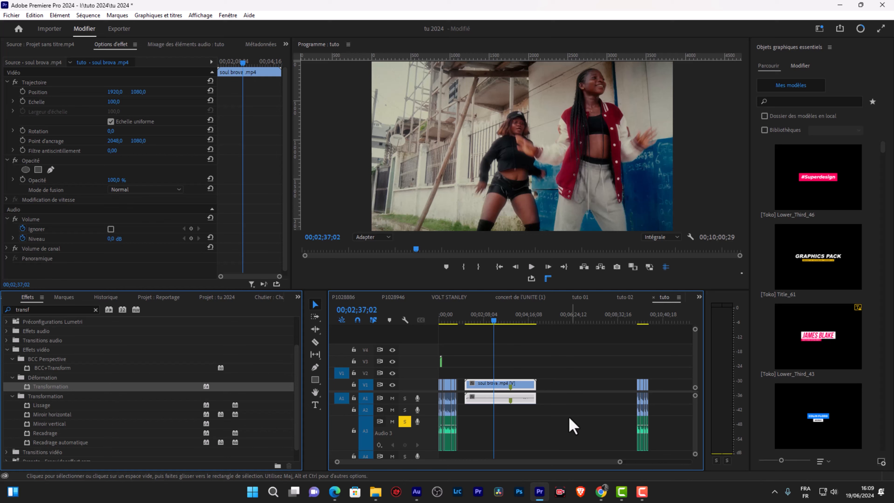
click(487, 319)
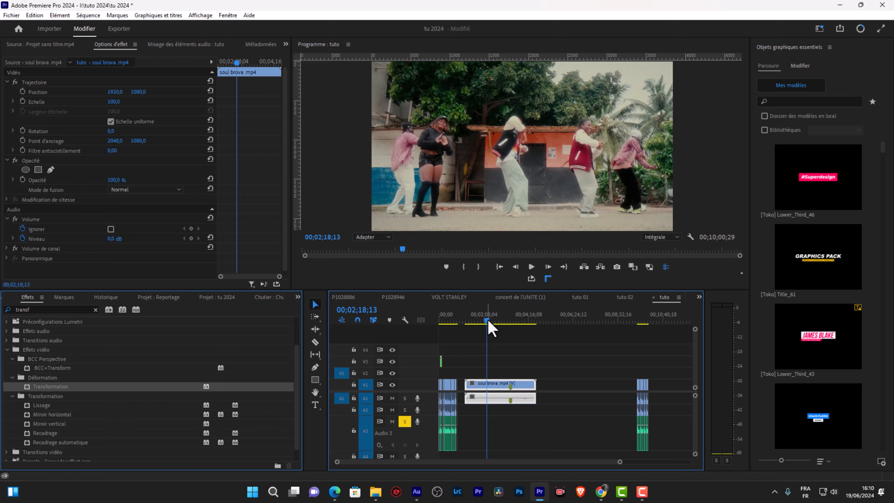
click(556, 391)
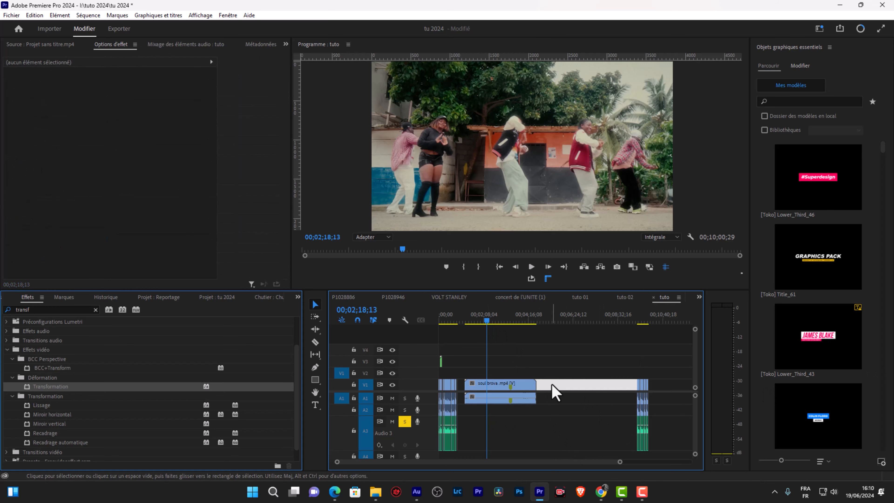
click(511, 384)
click(552, 360)
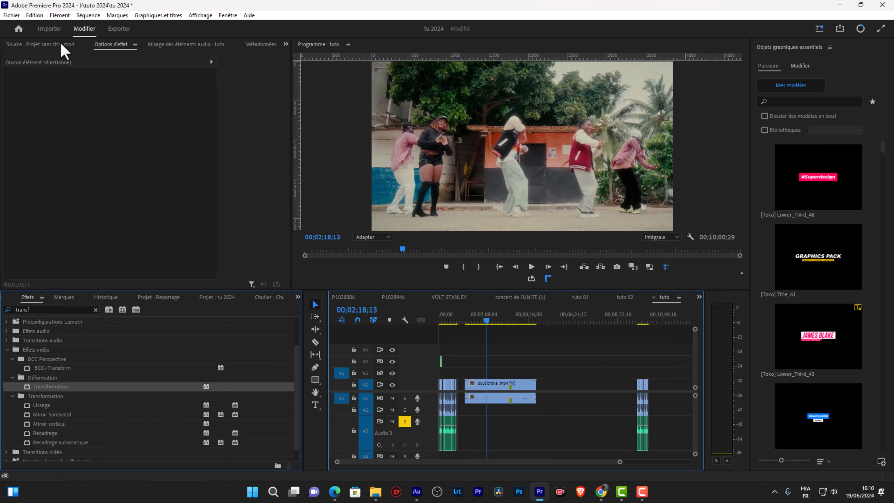
- Open the media export settings for the tuto sequence and return to the editing workspace
click(13, 15)
mouse_move(88, 278)
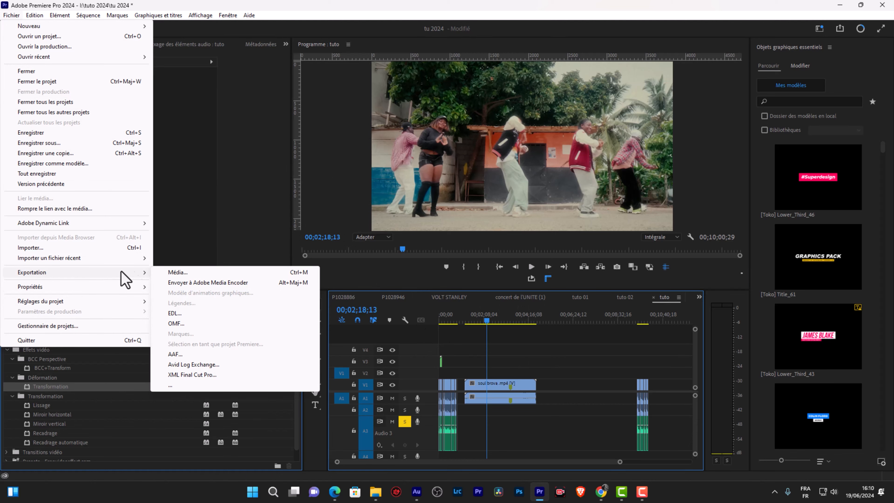
click(170, 273)
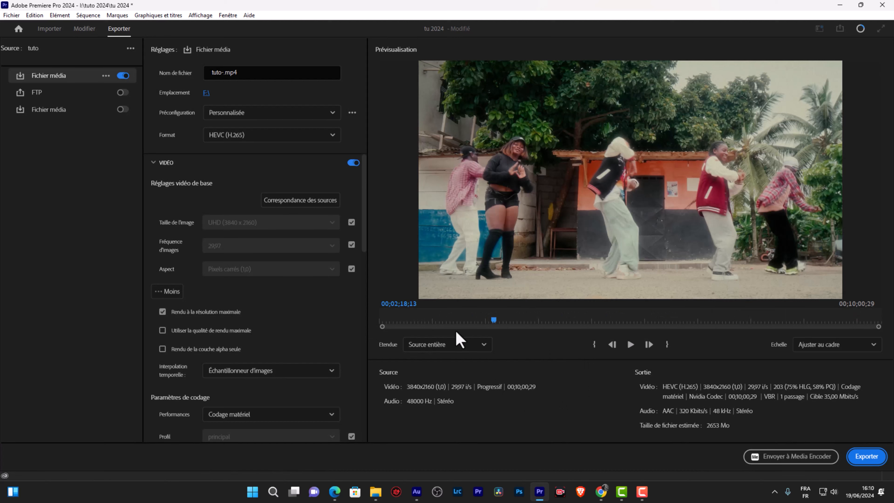
click(82, 29)
- Mark the soul brova .mp4 clip as the in-to-out range of the sequence, with the out point at the clip's end
drag(487, 322, 536, 325)
key(o)
click(589, 358)
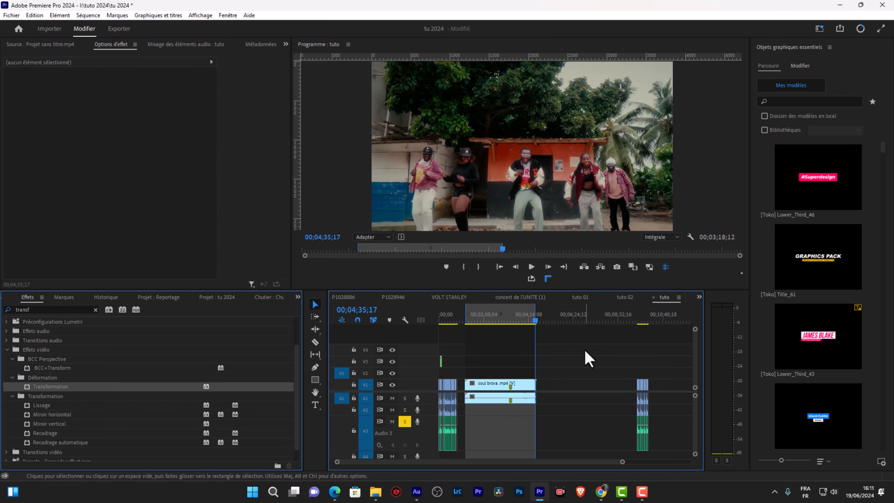
- Open the media export settings for the sequence and set the export range to Source E/S
key(ctrl+m)
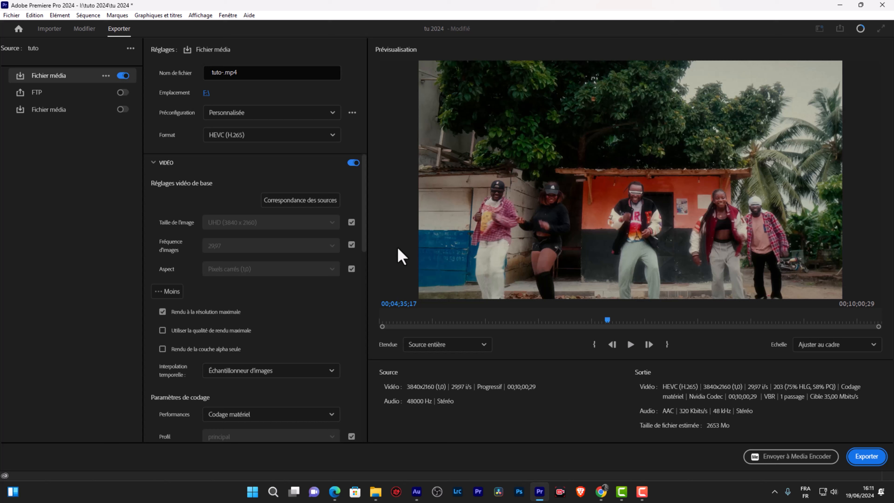
click(426, 344)
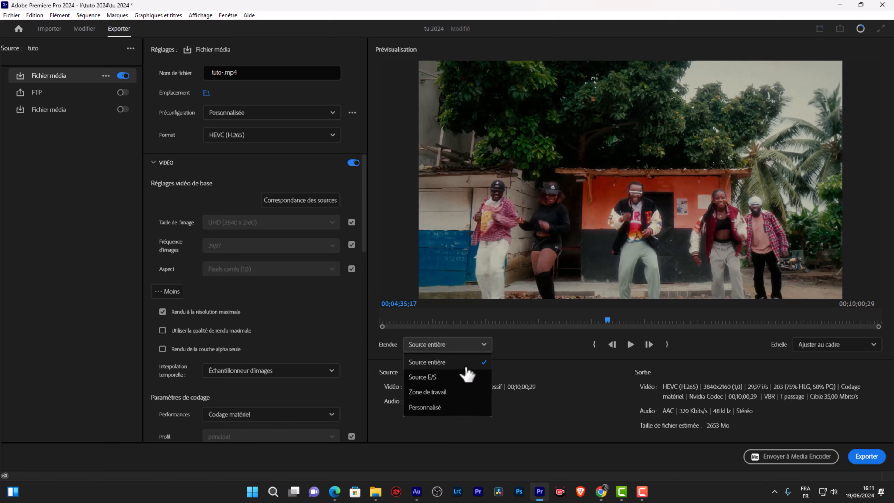
click(433, 380)
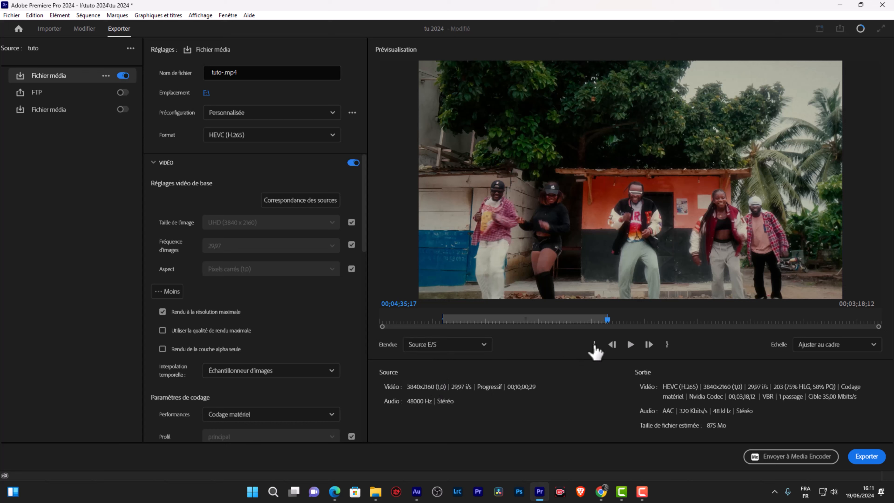
click(474, 347)
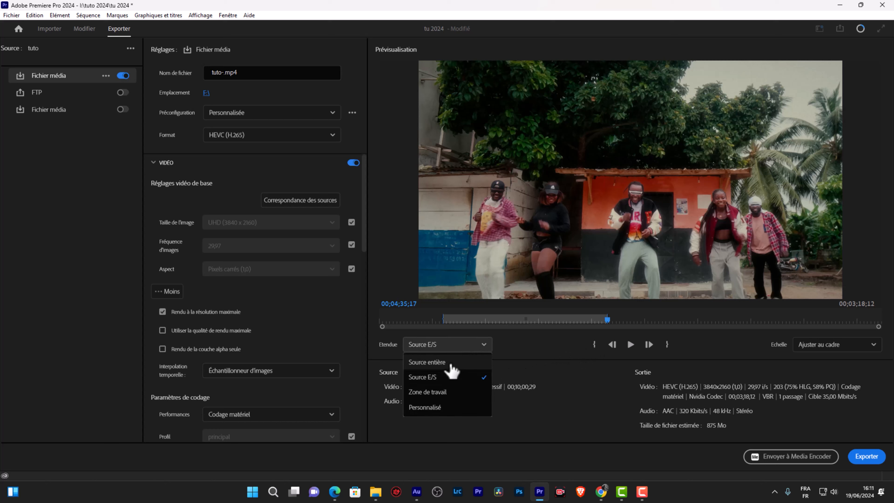
click(516, 367)
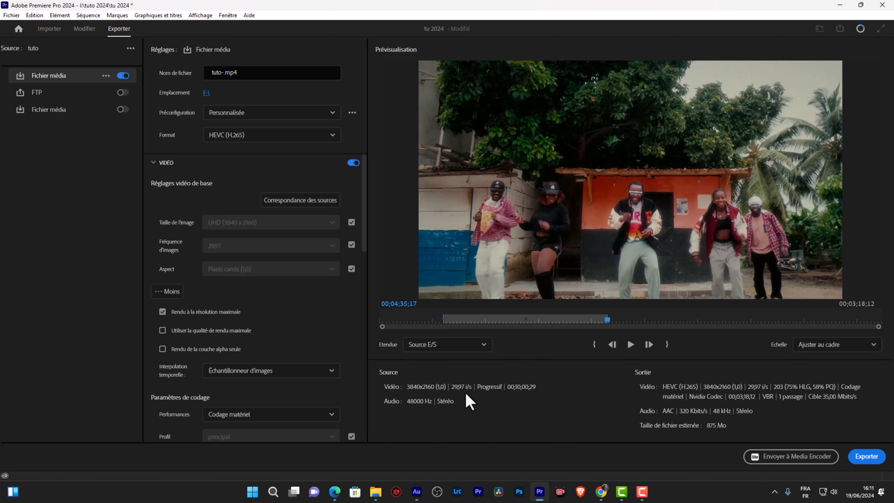
- Set the export format to H.264
click(326, 139)
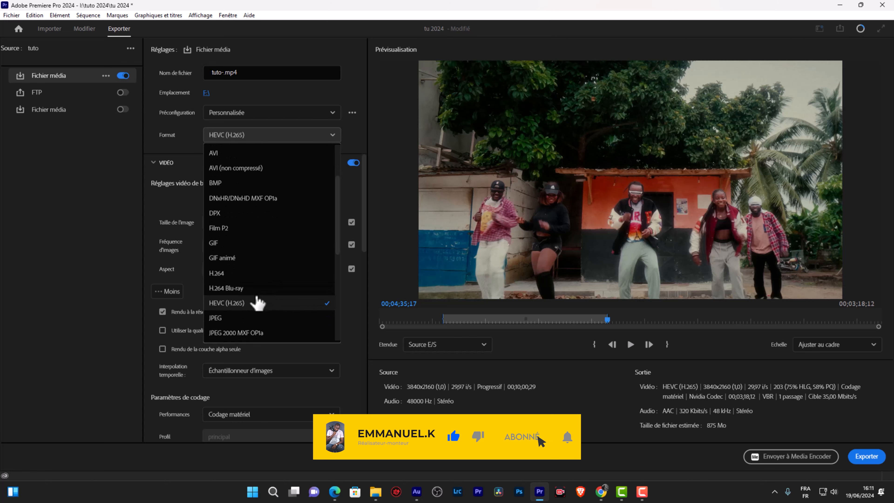
scroll(254, 293, down, 1)
click(247, 277)
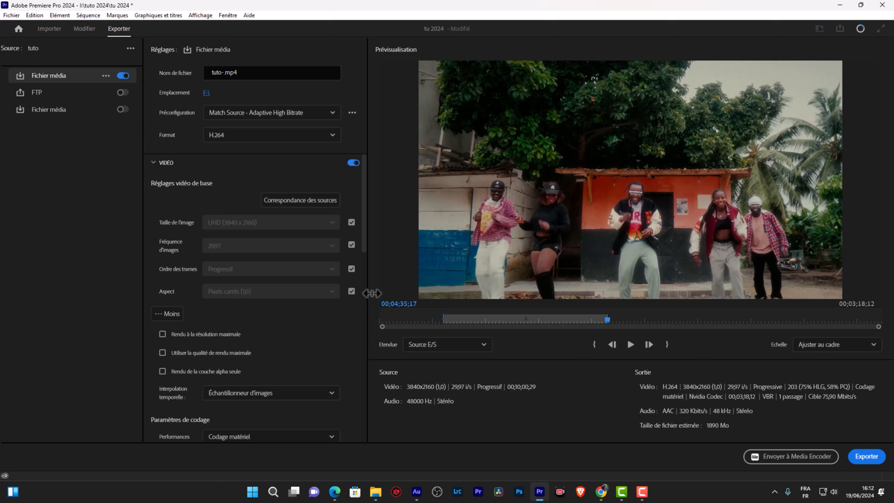
- Override the export frame rate with 24, and restore its match to the source
scroll(365, 194, down, 5)
mouse_move(364, 238)
mouse_down()
mouse_move(366, 260)
mouse_move(369, 186)
mouse_move(363, 236)
mouse_up()
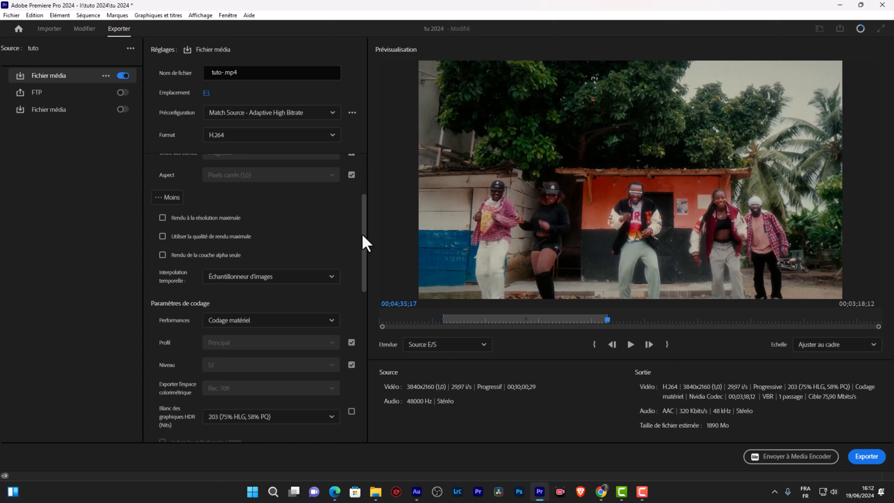
drag(366, 243, 368, 214)
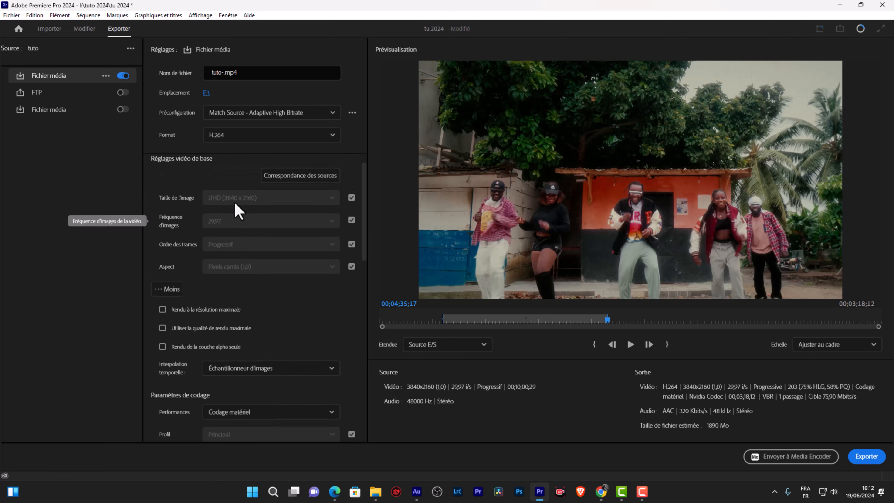
click(351, 220)
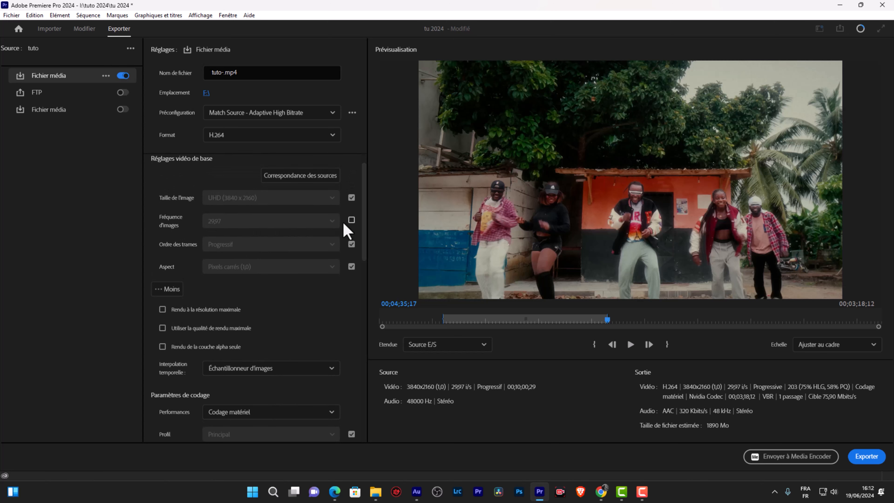
click(332, 222)
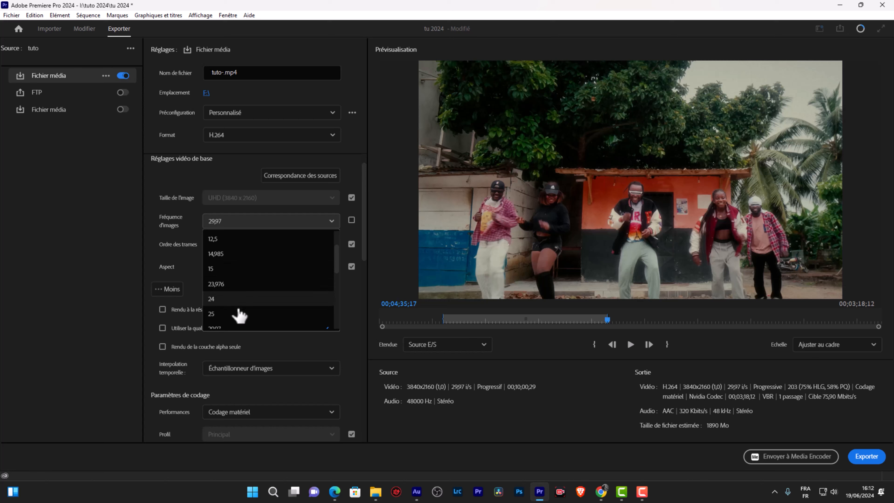
click(215, 292)
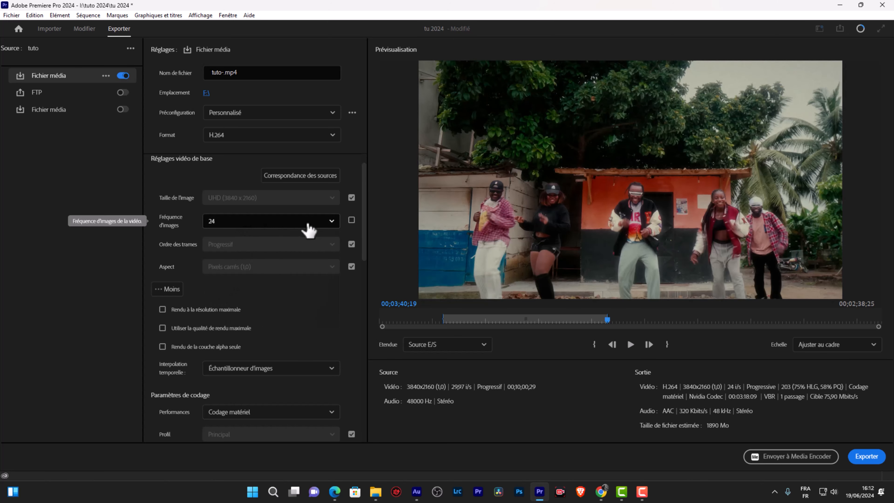
click(352, 220)
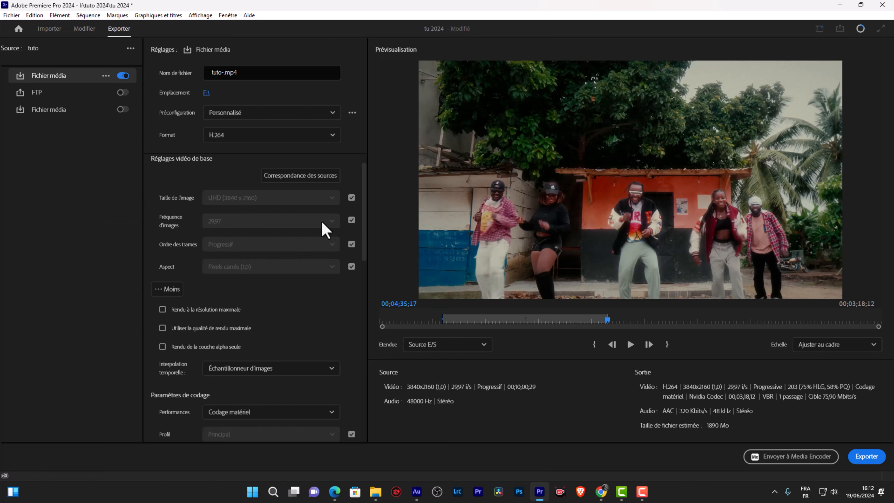
- Enable Rendu à la résolution maximale and Utiliser la qualité de rendu maximale in the basic video settings
drag(364, 222, 355, 244)
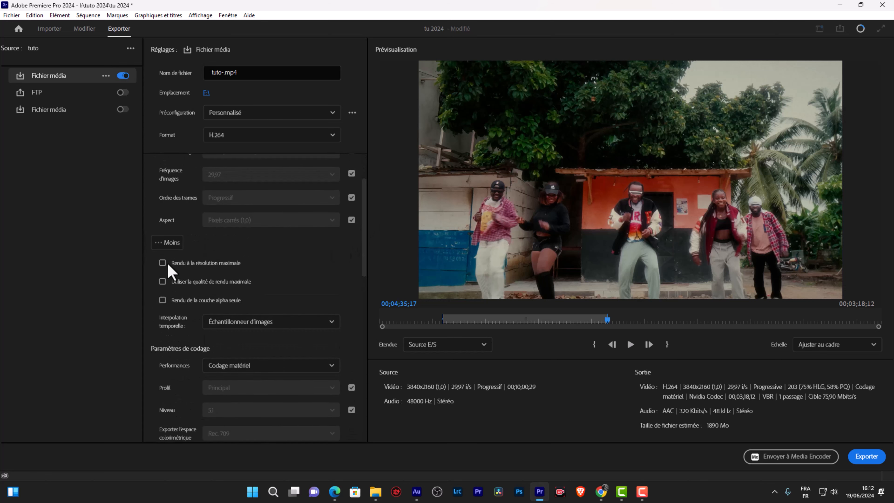
click(162, 263)
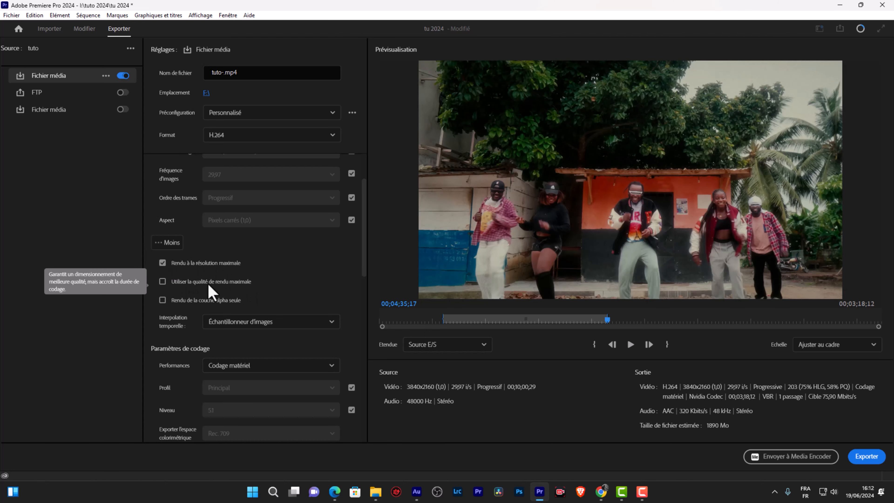
click(162, 282)
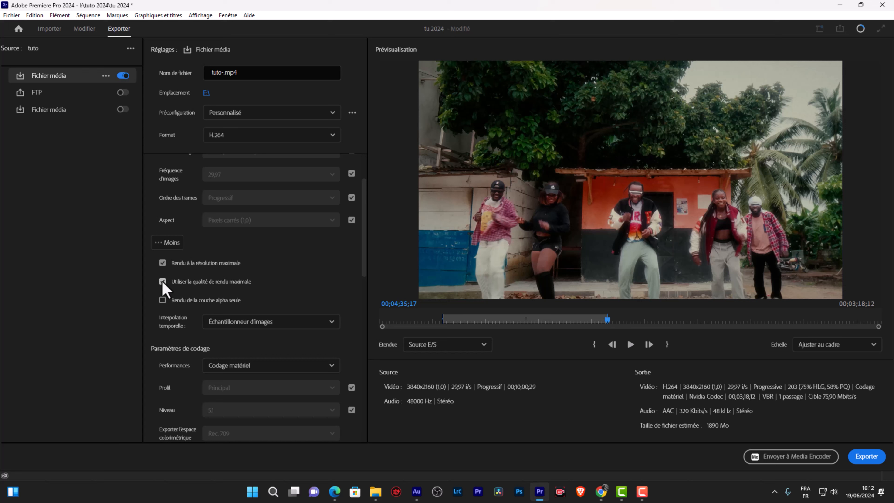
- Examine the available options for time interpolation and for encoding performance
scroll(292, 284, down, 2)
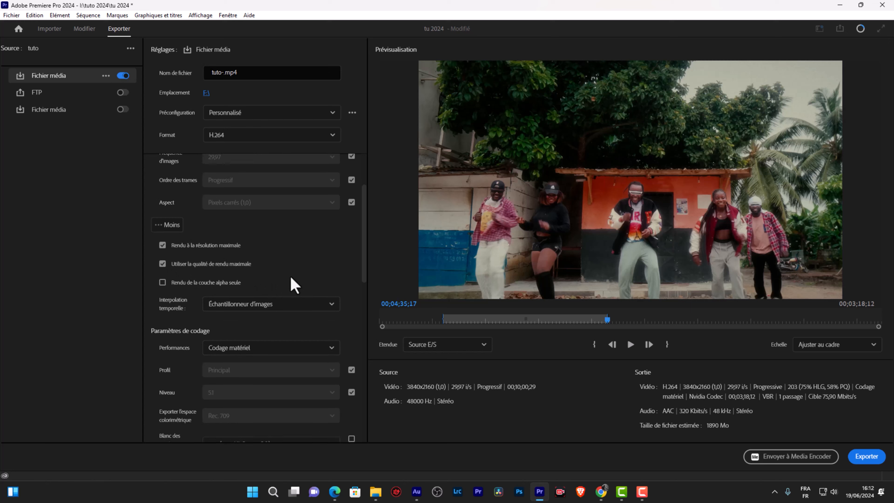
scroll(364, 271, down, 2)
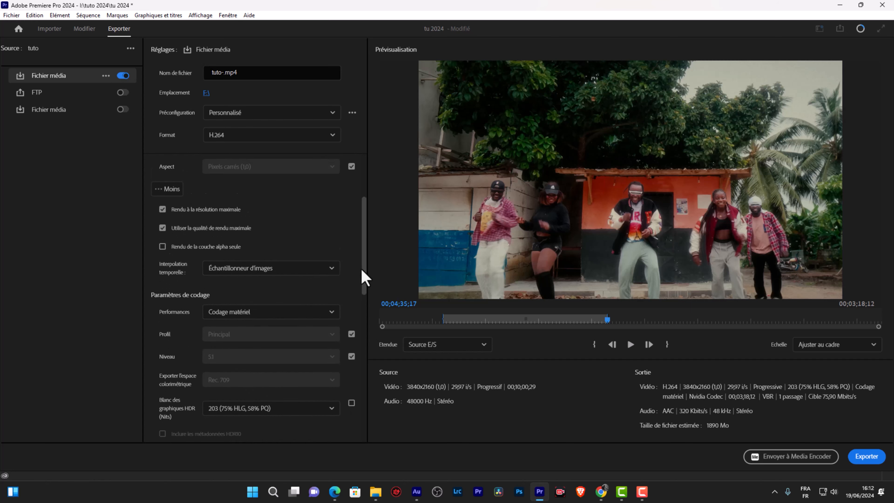
click(331, 243)
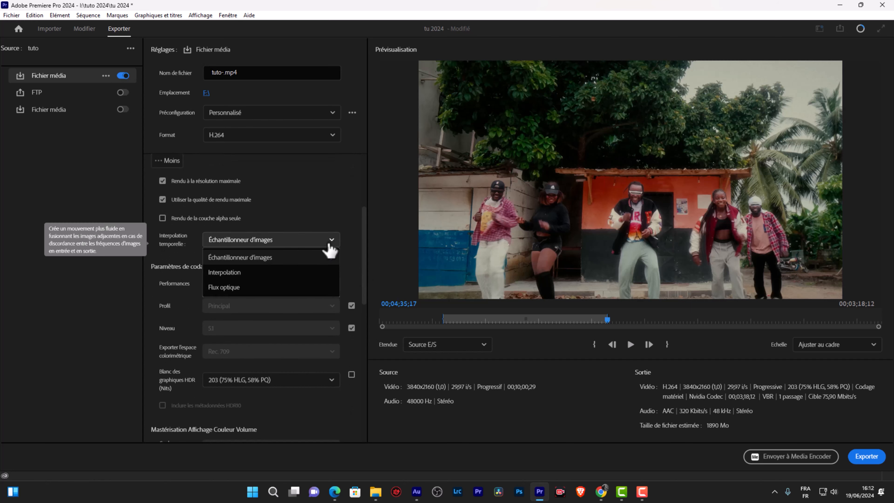
click(344, 227)
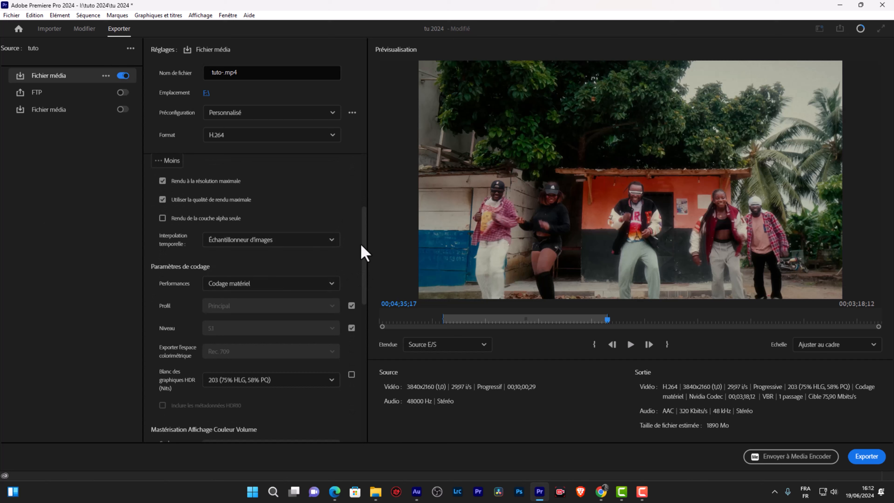
scroll(362, 264, down, 2)
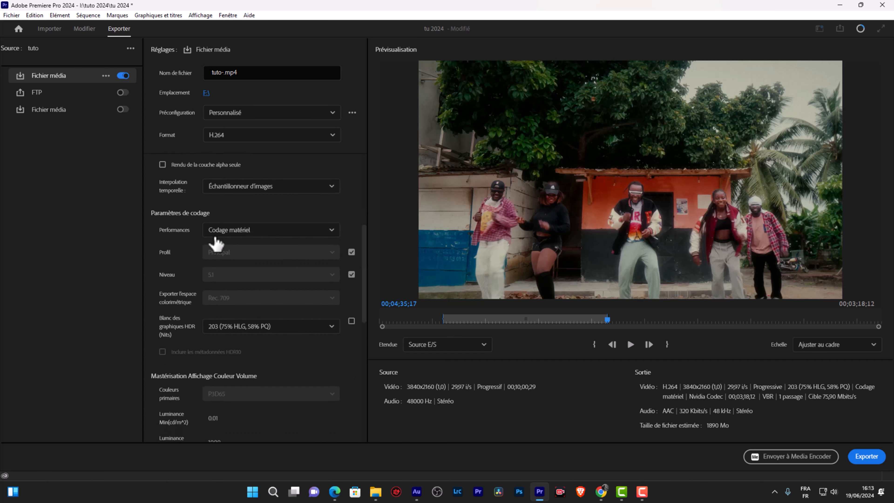
click(282, 236)
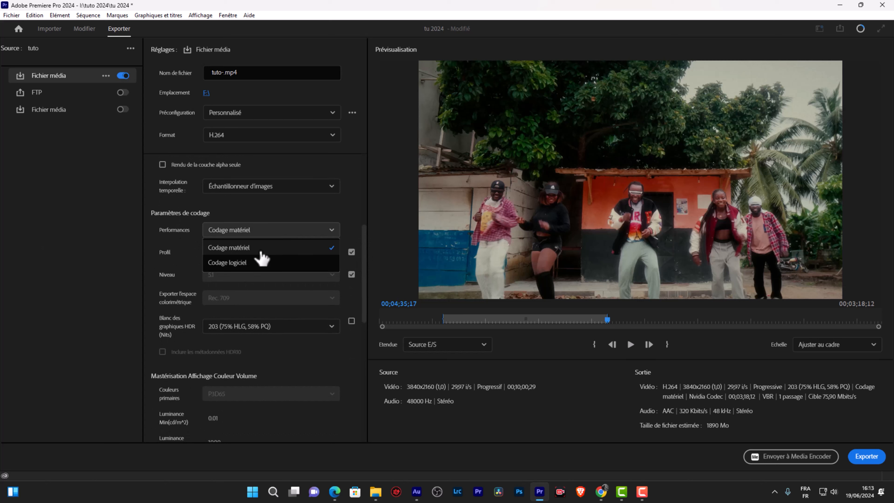
click(286, 211)
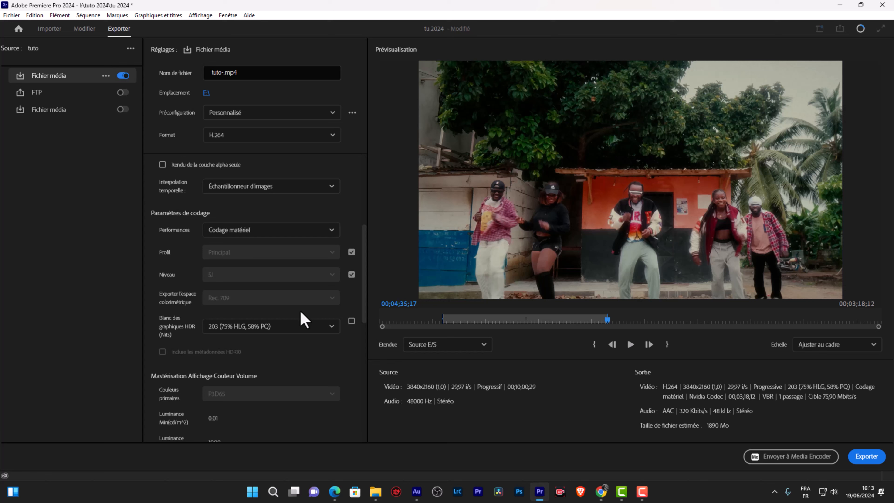
- Set the bitrate encoding to VBR, 2 passages
drag(363, 263, 363, 298)
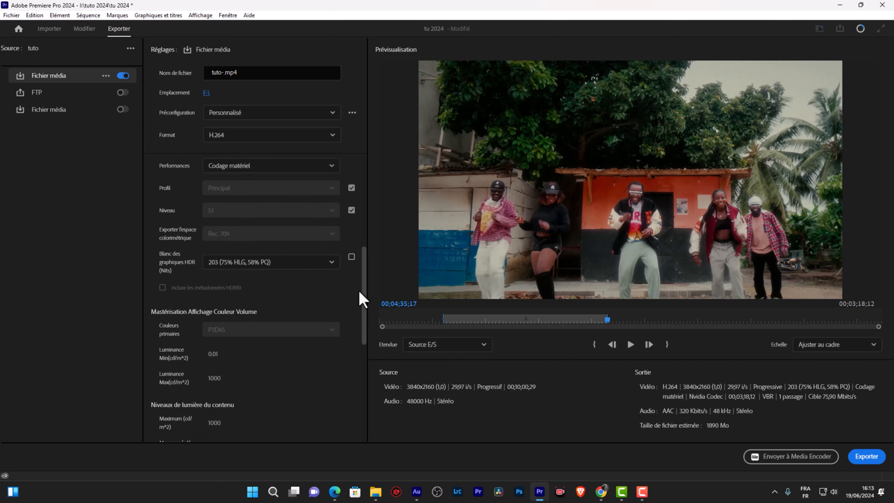
scroll(348, 271, up, 3)
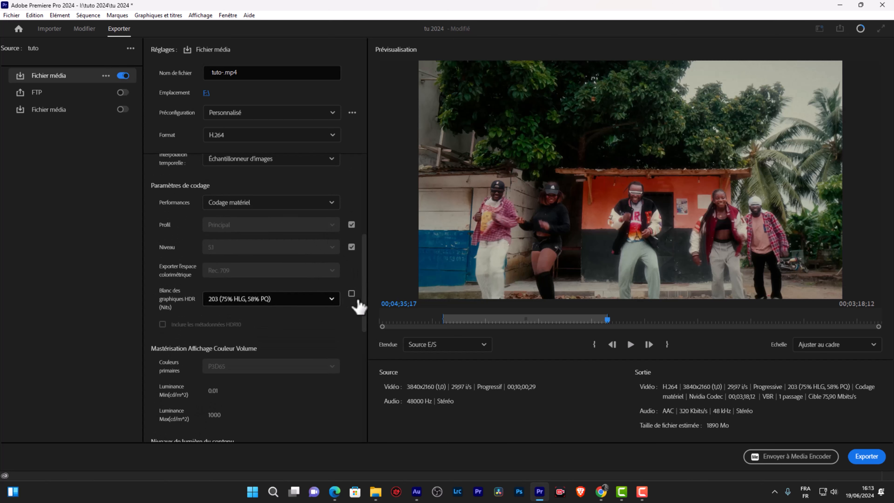
drag(363, 296, 365, 373)
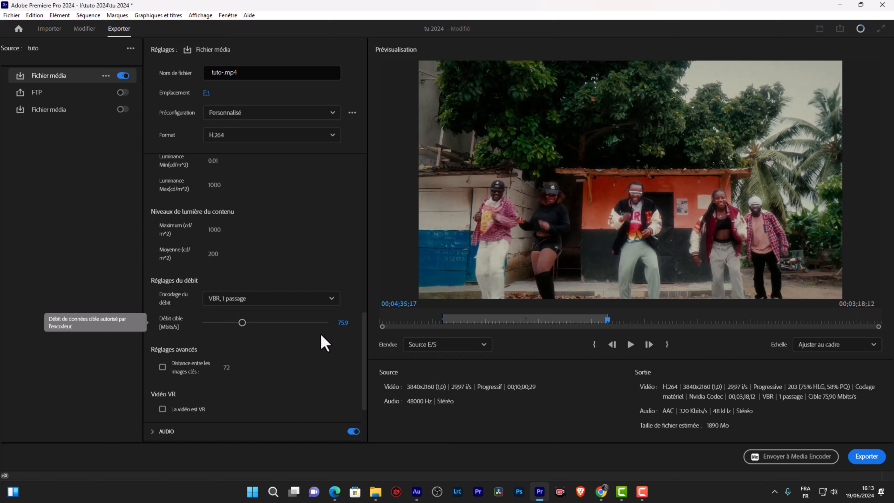
click(332, 298)
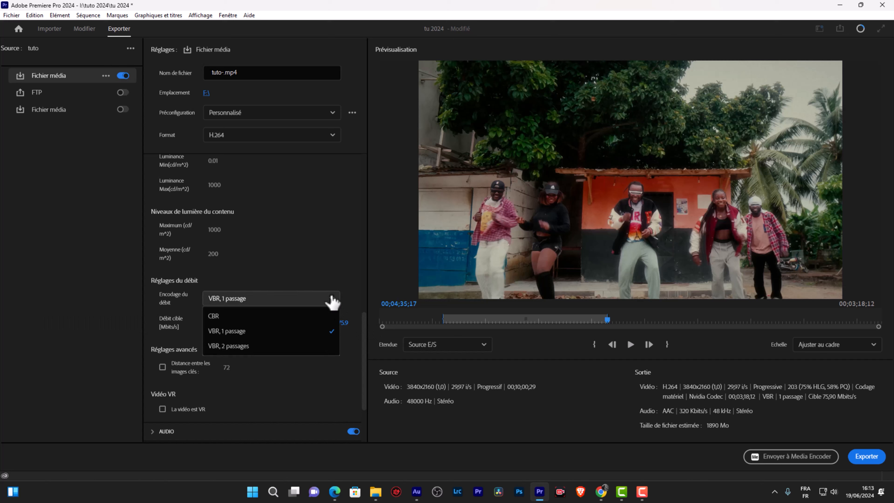
click(254, 346)
scroll(365, 339, up, 1)
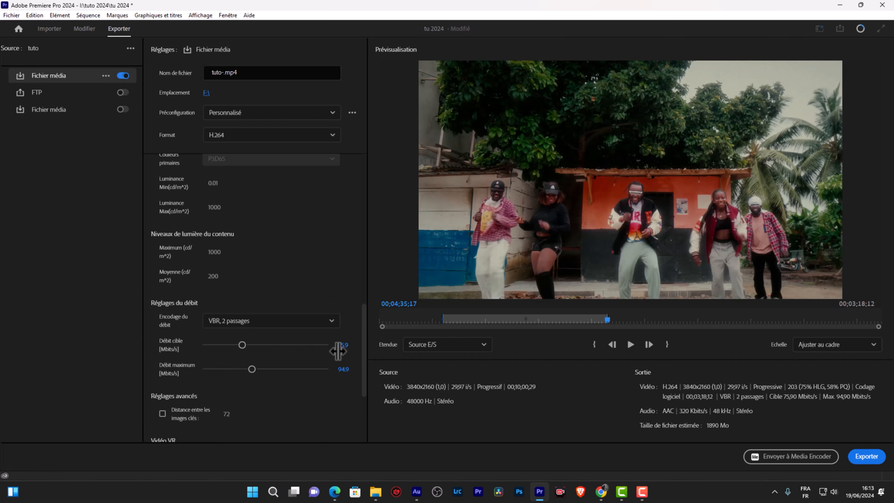
- Set both the target bitrate and the maximum bitrate to 50 Mbits/s
click(342, 345)
drag(348, 345, 331, 344)
text(50)
key(Return)
click(342, 369)
key(Return)
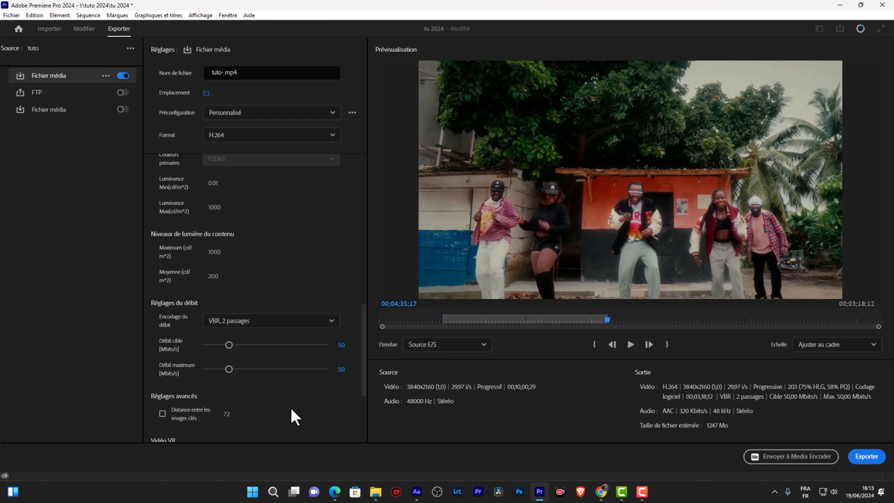
- Save the current export settings as a preset named exportation clip 2024
scroll(306, 405, down, 2)
scroll(315, 398, down, 3)
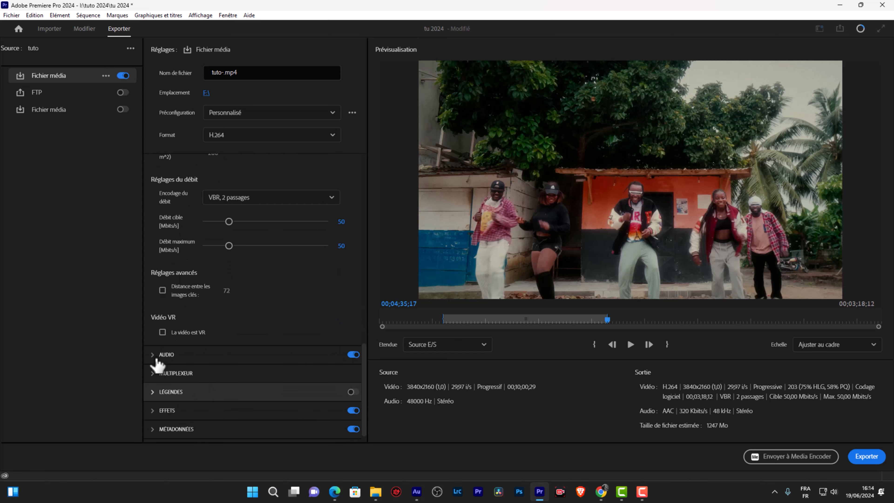
click(154, 355)
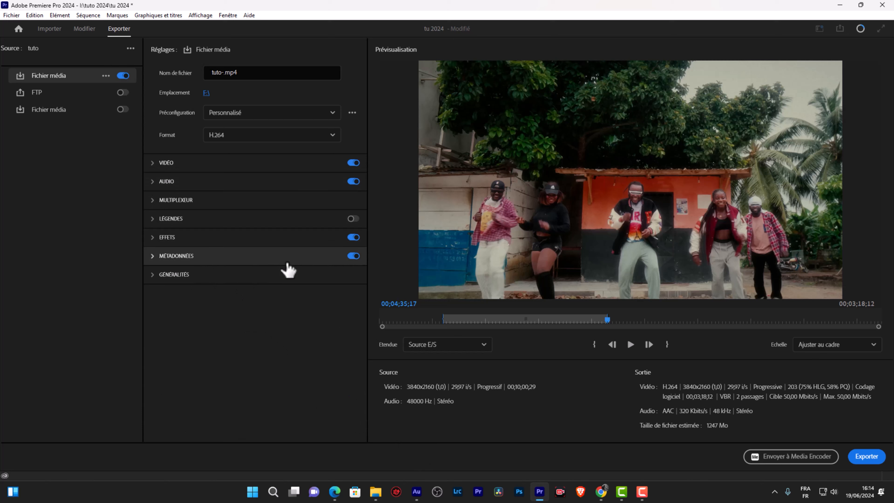
click(353, 116)
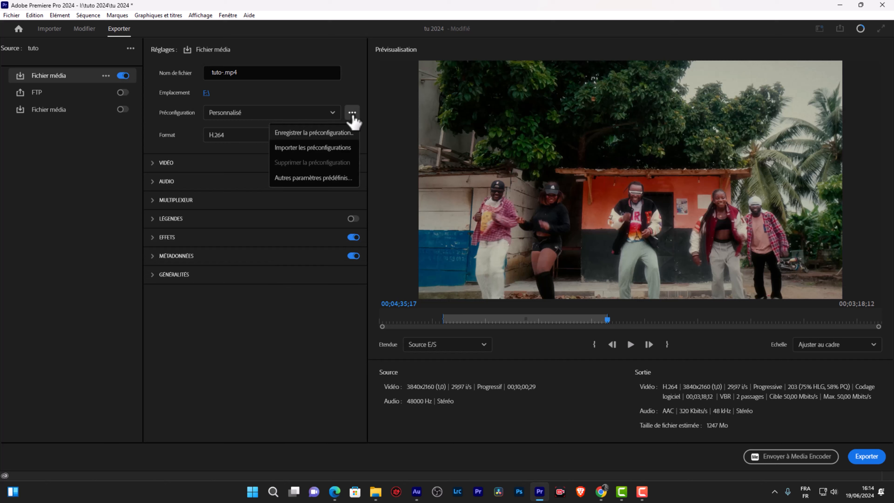
click(305, 138)
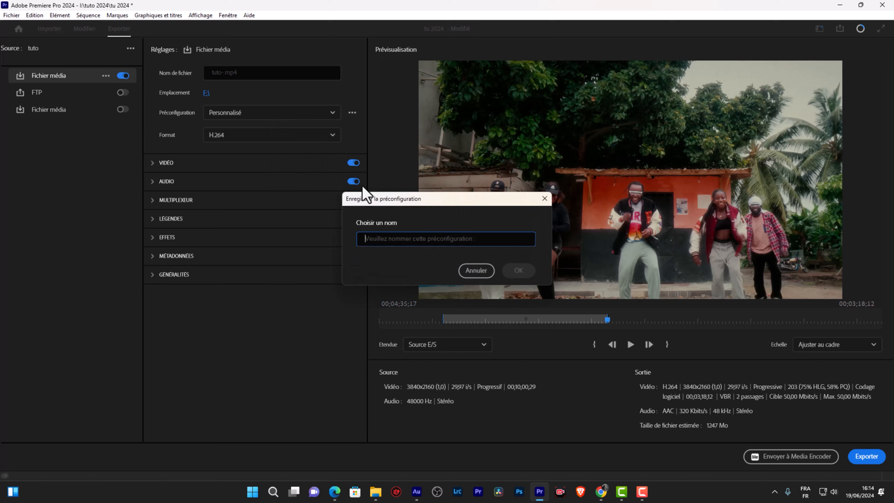
text(exportation clip 2024)
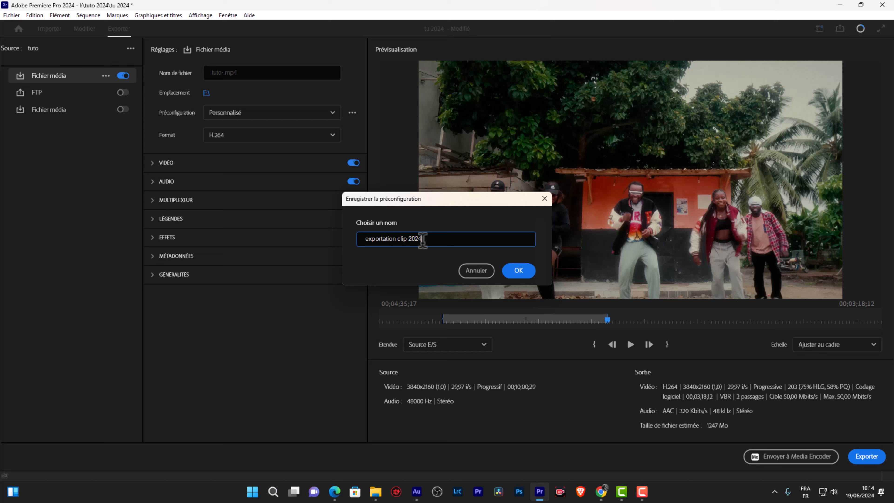
key(Return)
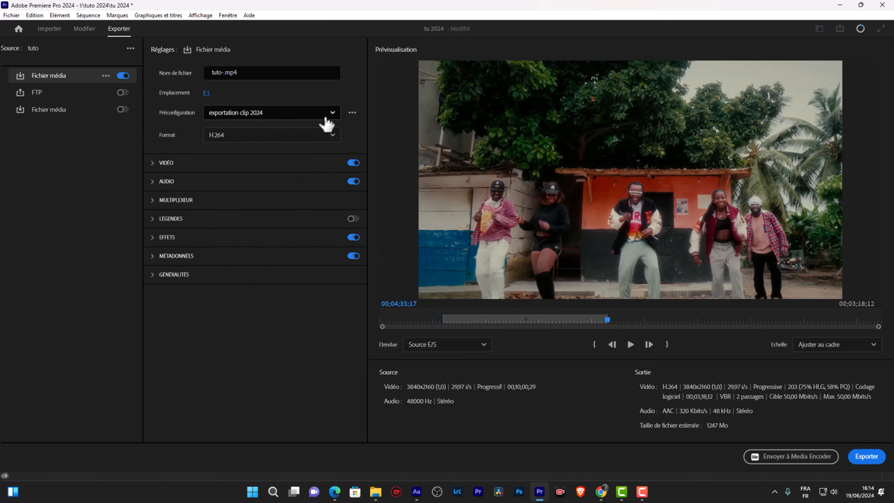
- Select the saved exportation clip 2024 preset from the available export presets
click(329, 117)
scroll(320, 139, up, 1)
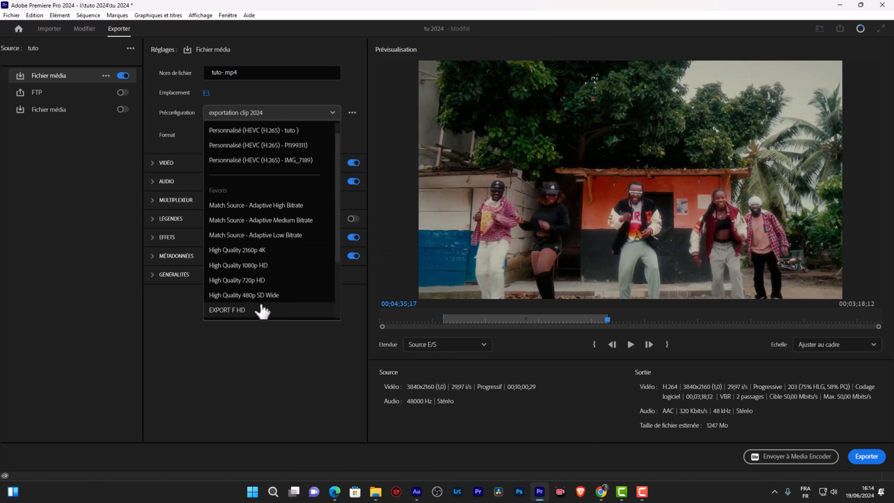
scroll(269, 194, down, 3)
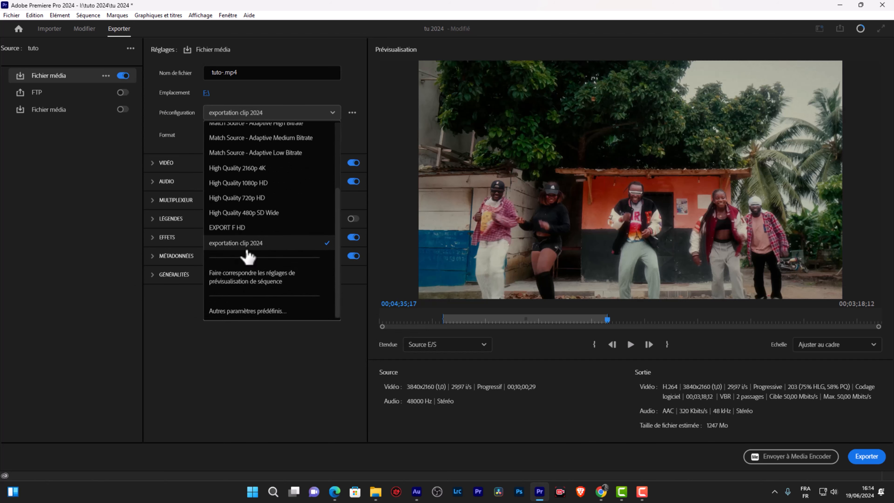
click(233, 243)
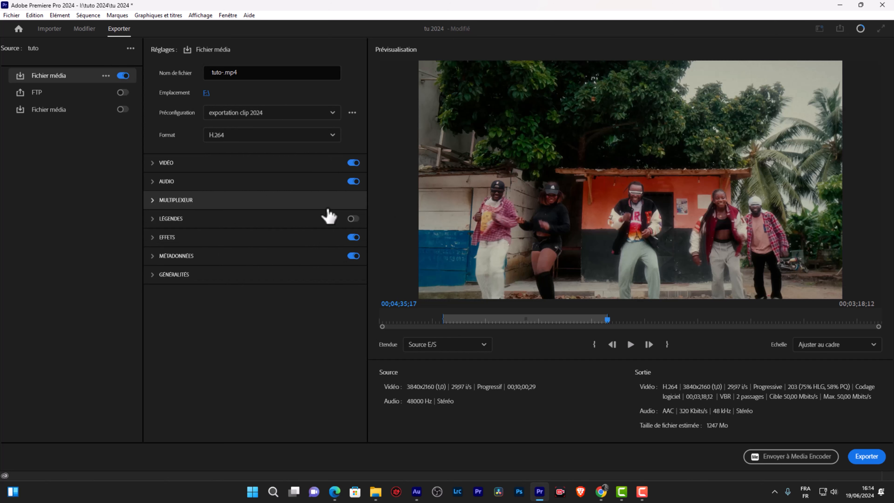
- Review the available export formats and change the format to HEVC (H.265)
click(270, 135)
scroll(239, 271, down, 1)
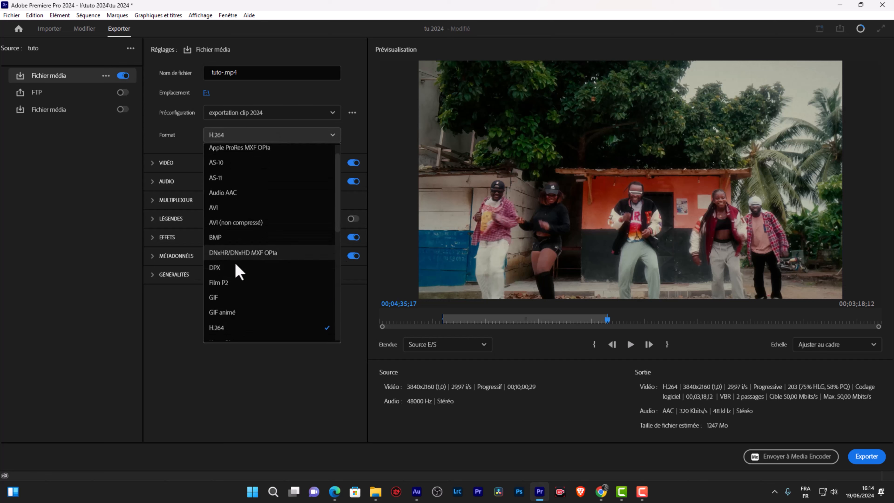
scroll(243, 267, down, 3)
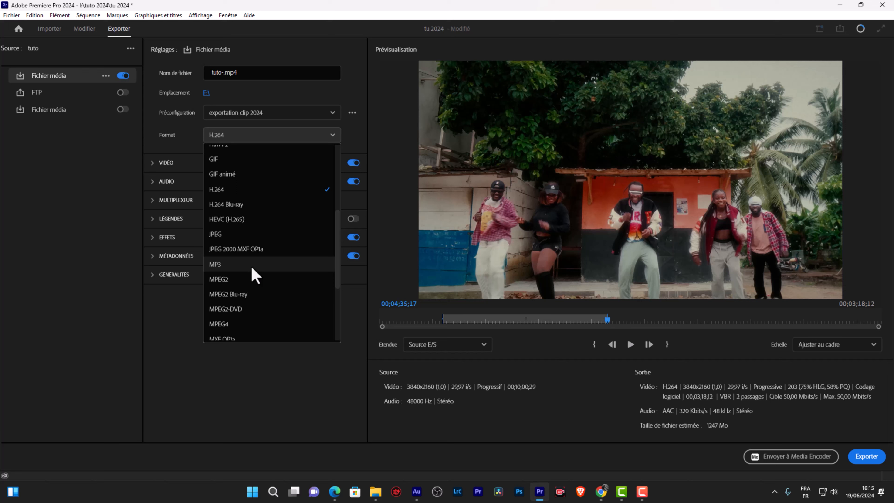
scroll(252, 269, down, 3)
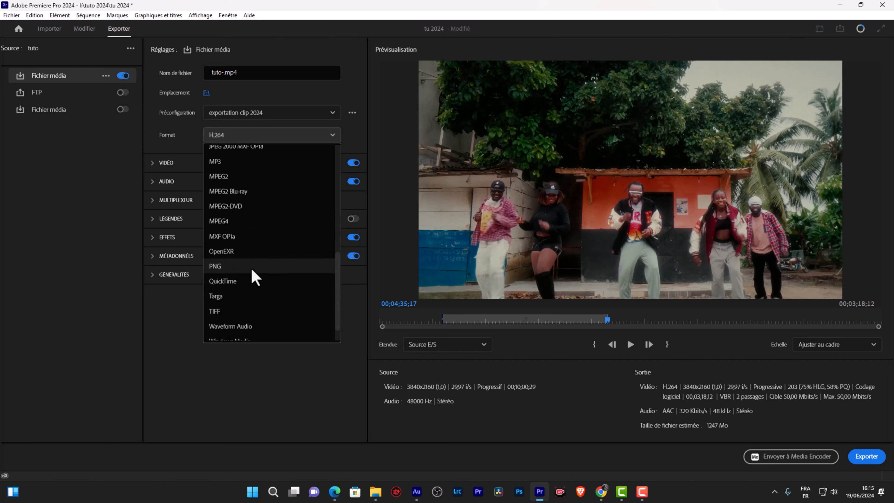
scroll(275, 271, down, 1)
scroll(277, 269, up, 4)
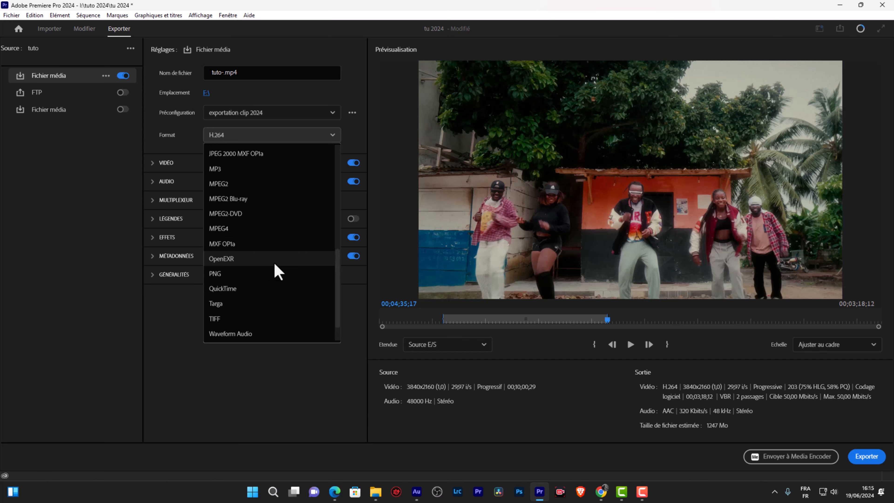
click(240, 178)
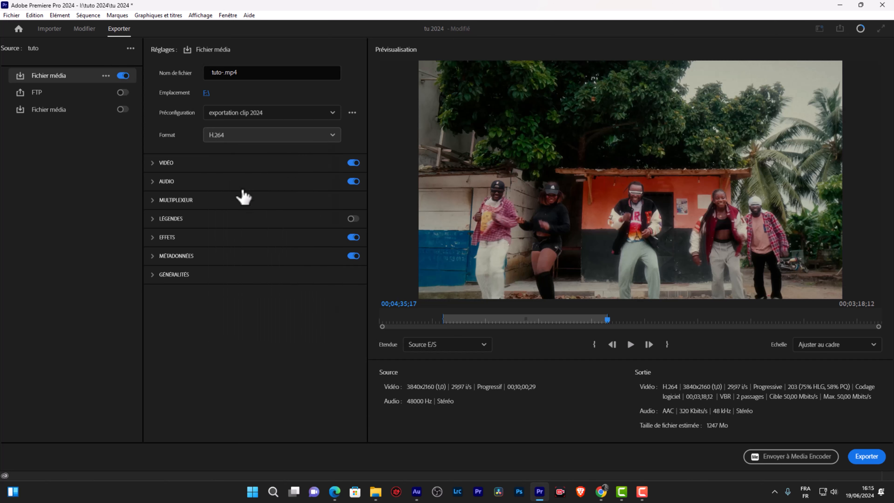
- Enable Rendu à la résolution maximale and Utiliser la qualité de rendu maximale in the HEVC export's video settings
click(153, 169)
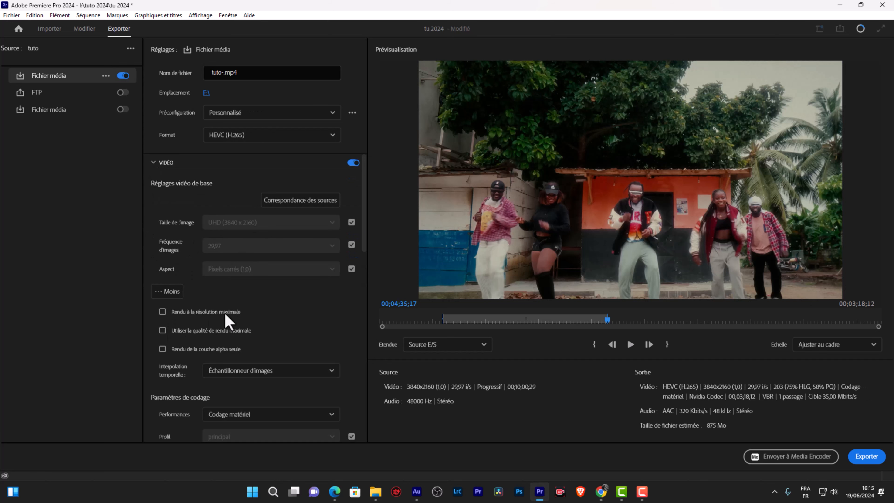
click(164, 312)
click(162, 330)
- Keep the HEVC bitrate encoding at VBR, 1 passage and set the target bitrate to 40 Mbits/s
scroll(319, 329, down, 2)
drag(364, 256, 365, 359)
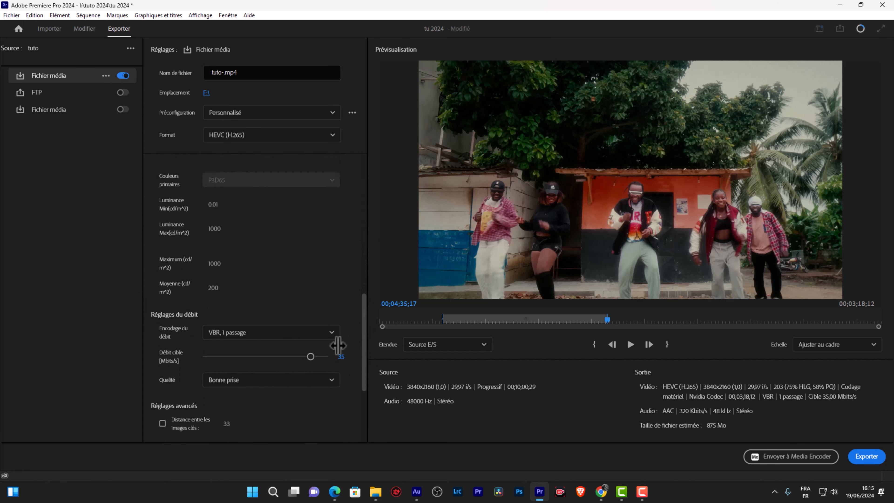
click(325, 333)
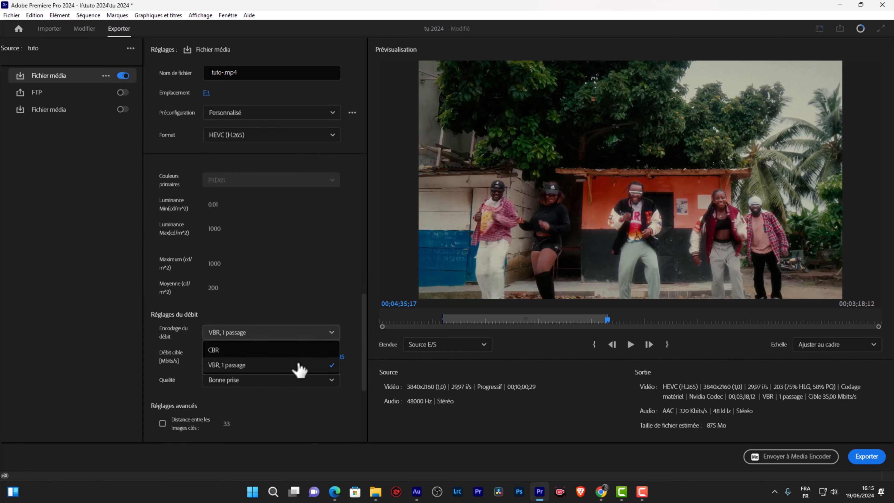
click(295, 368)
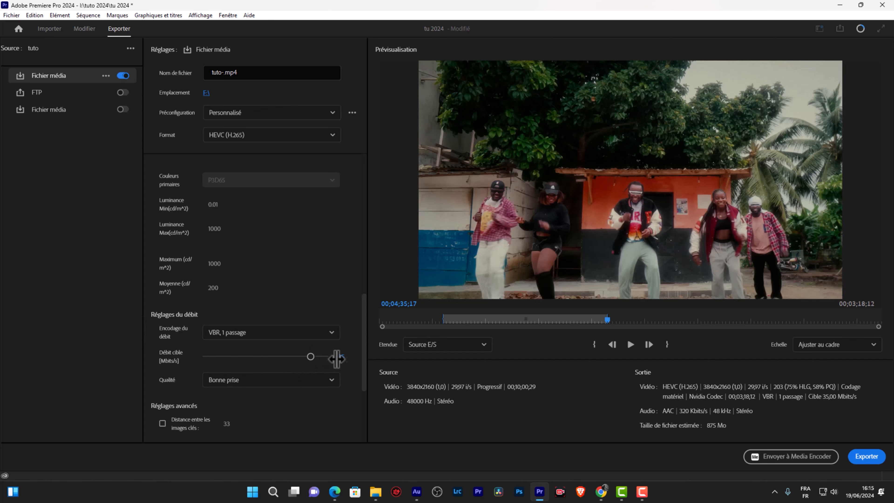
click(341, 357)
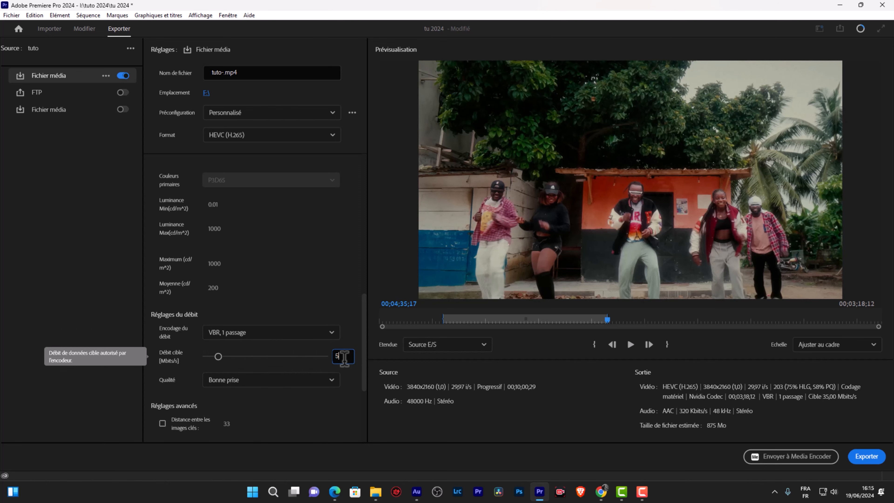
click(335, 299)
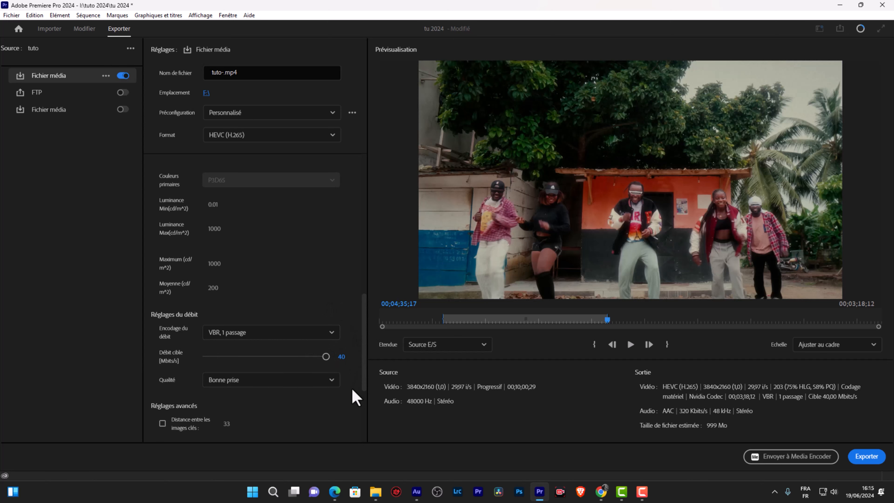
scroll(356, 397, down, 2)
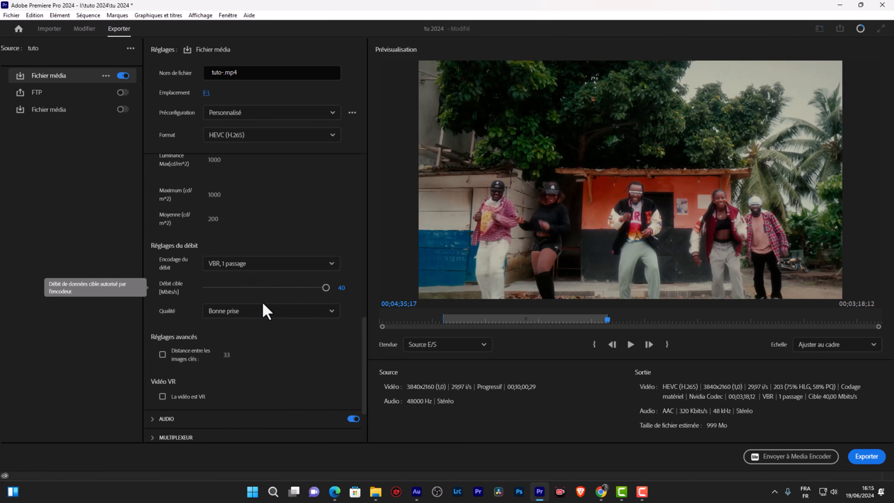